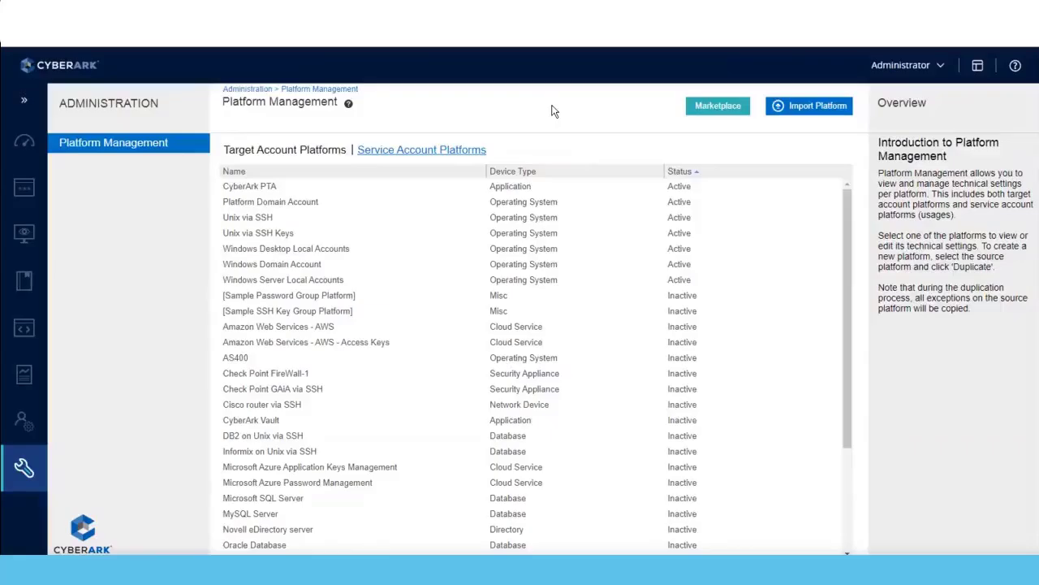
Open the Platform Domain Account platform for editing and inspect the Interval property in its General automatic password management settings.
click(281, 203)
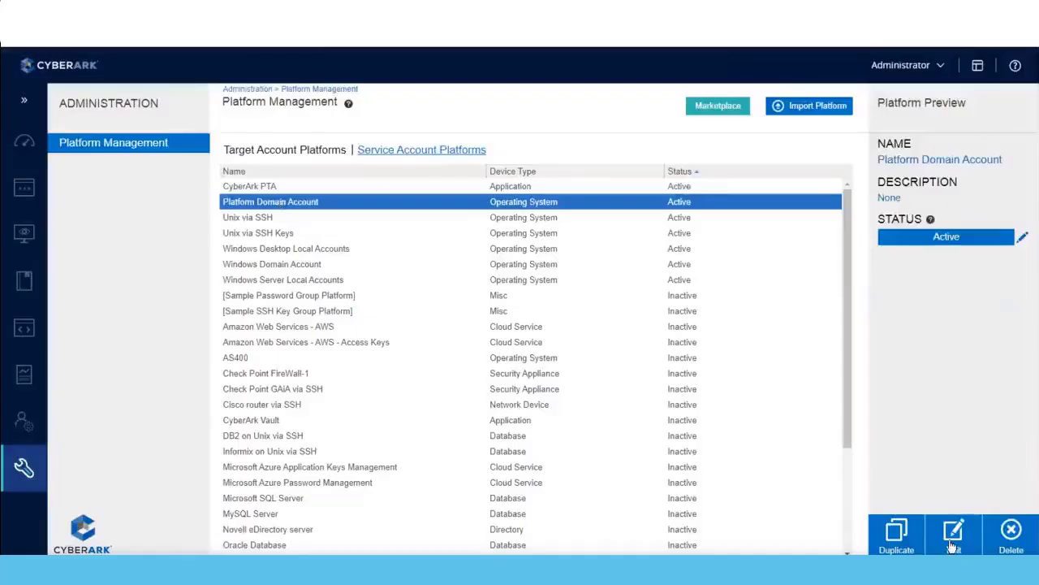
click(952, 545)
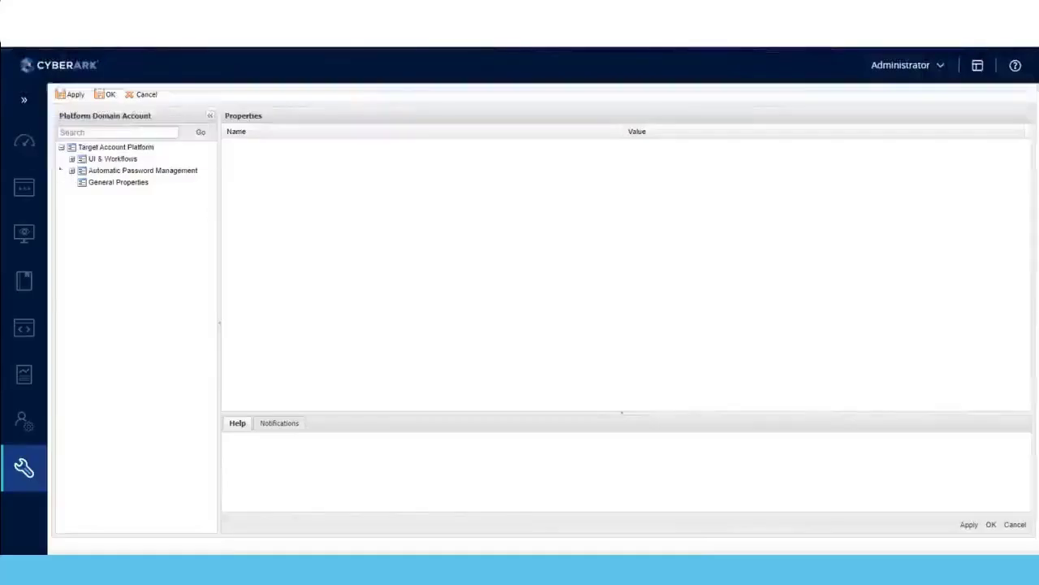
click(71, 171)
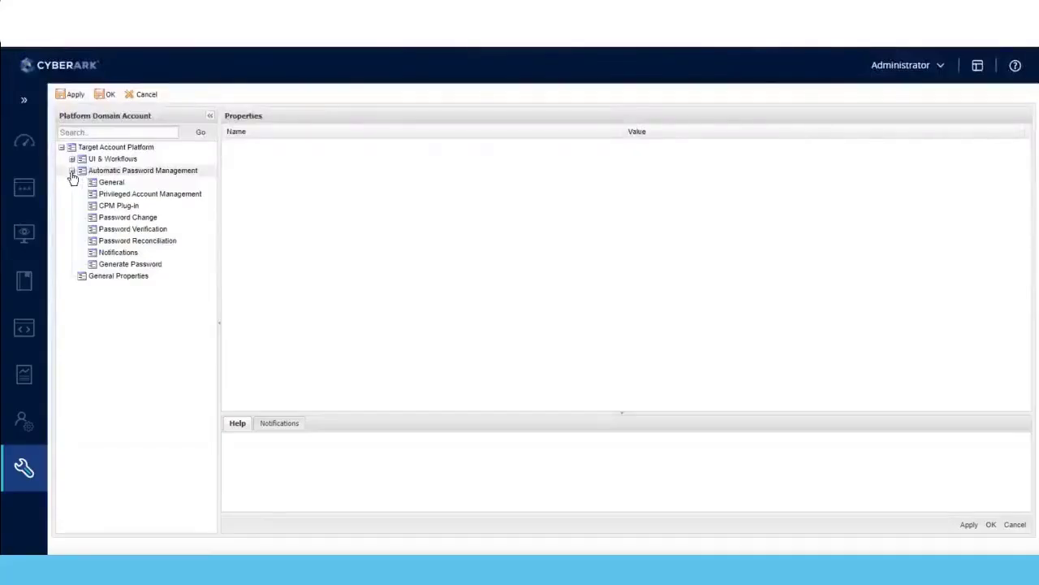
click(113, 184)
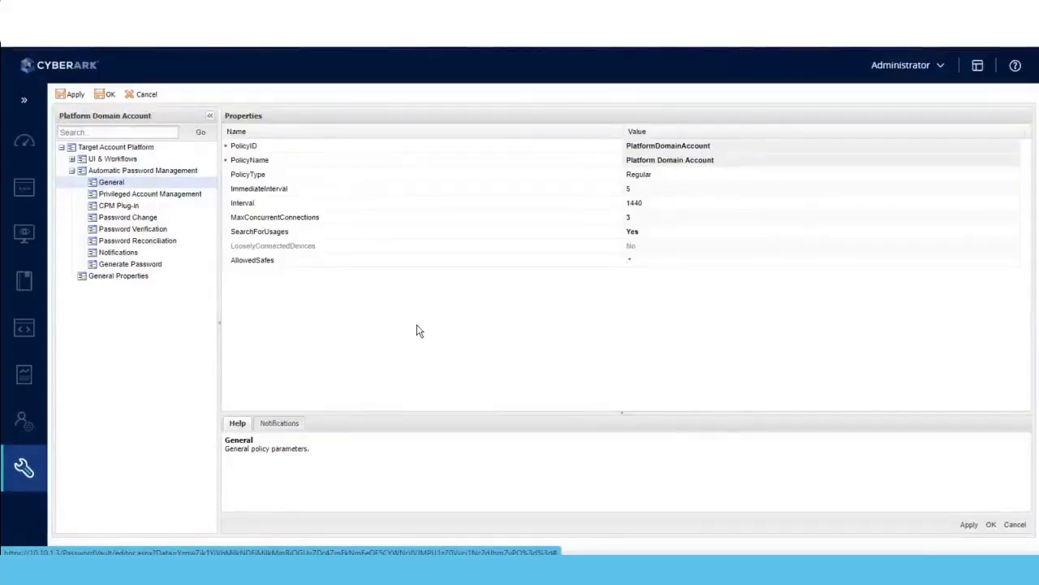
click(319, 208)
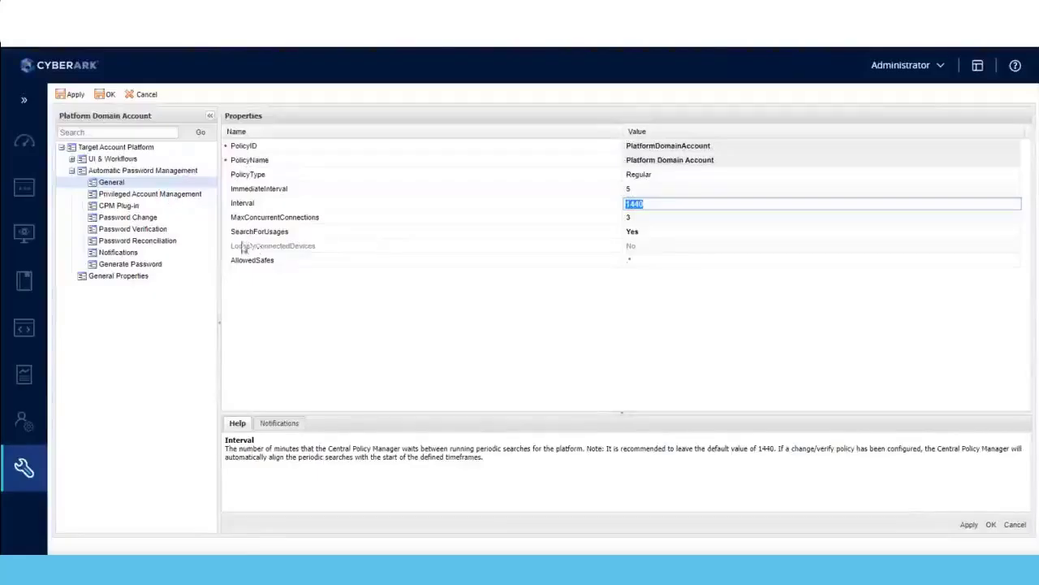
Set AllowManualChange to No in the platform's Password Change settings and save the changes.
click(141, 221)
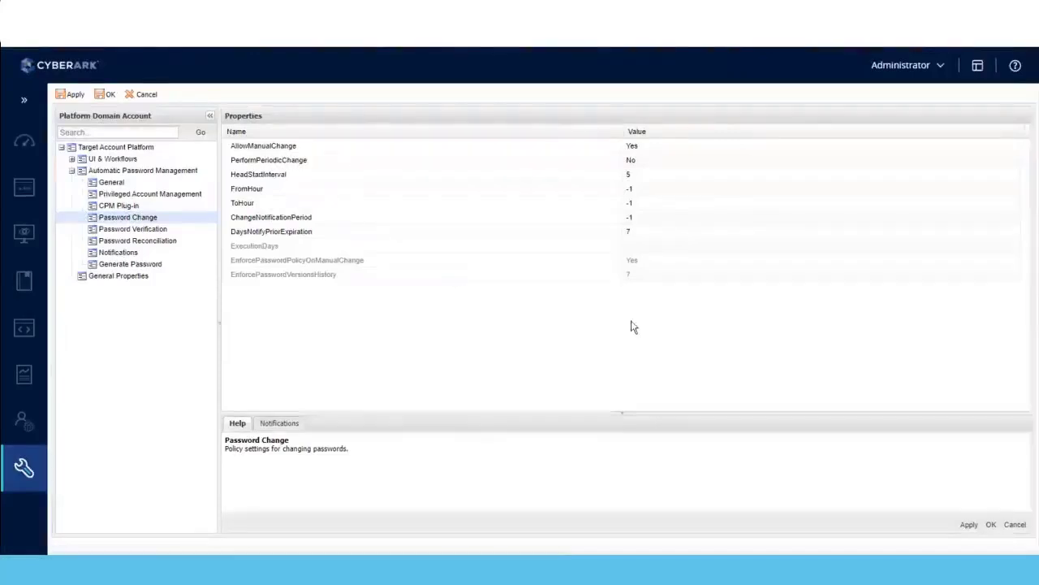
click(632, 145)
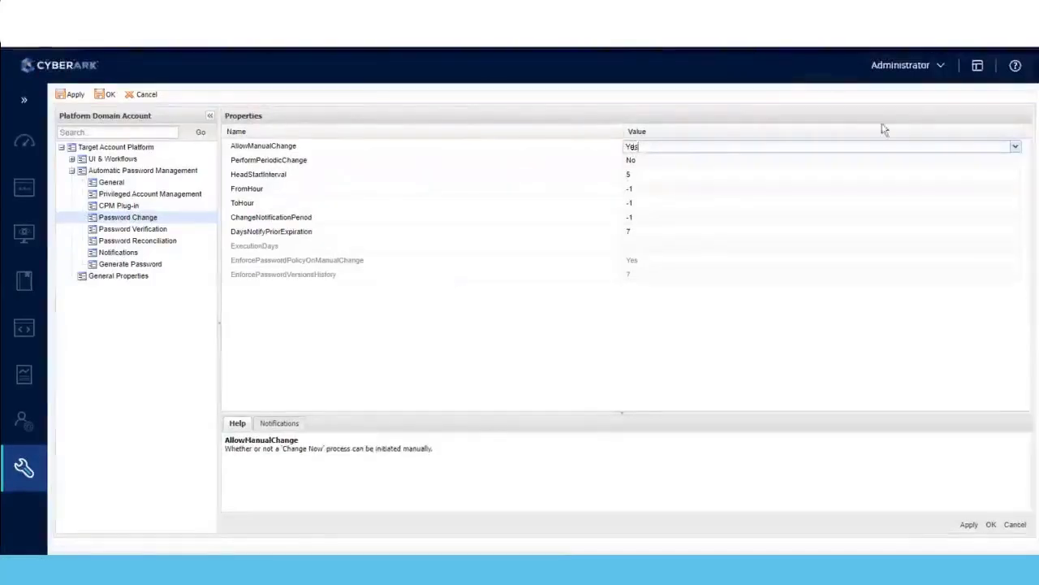
click(1016, 147)
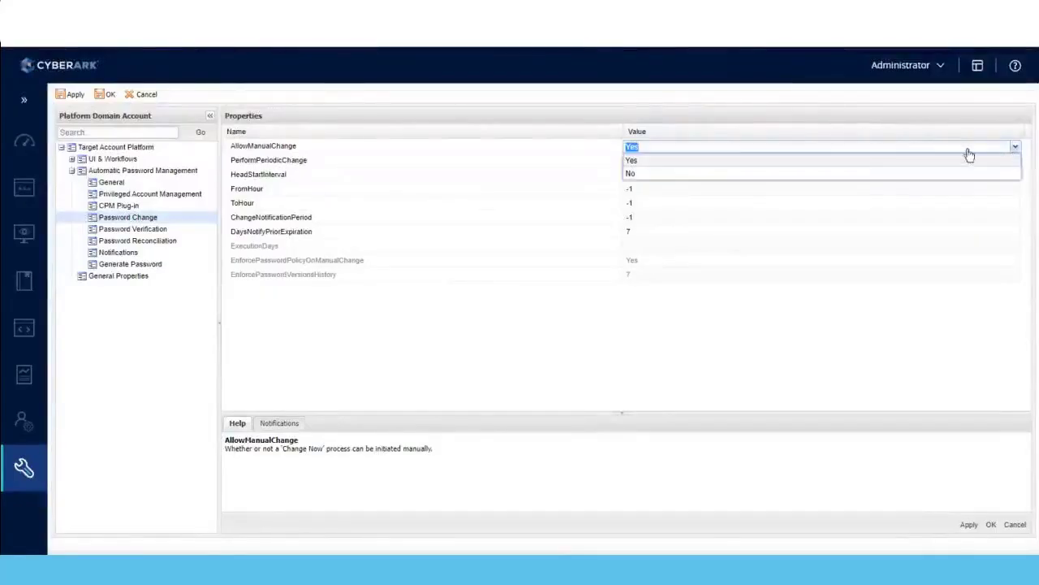
click(632, 177)
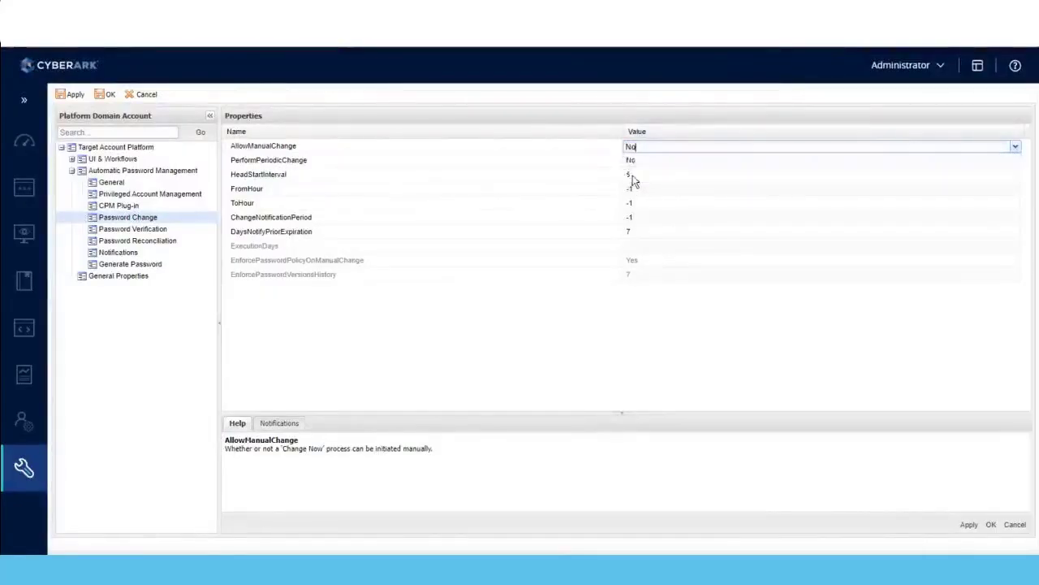
click(975, 527)
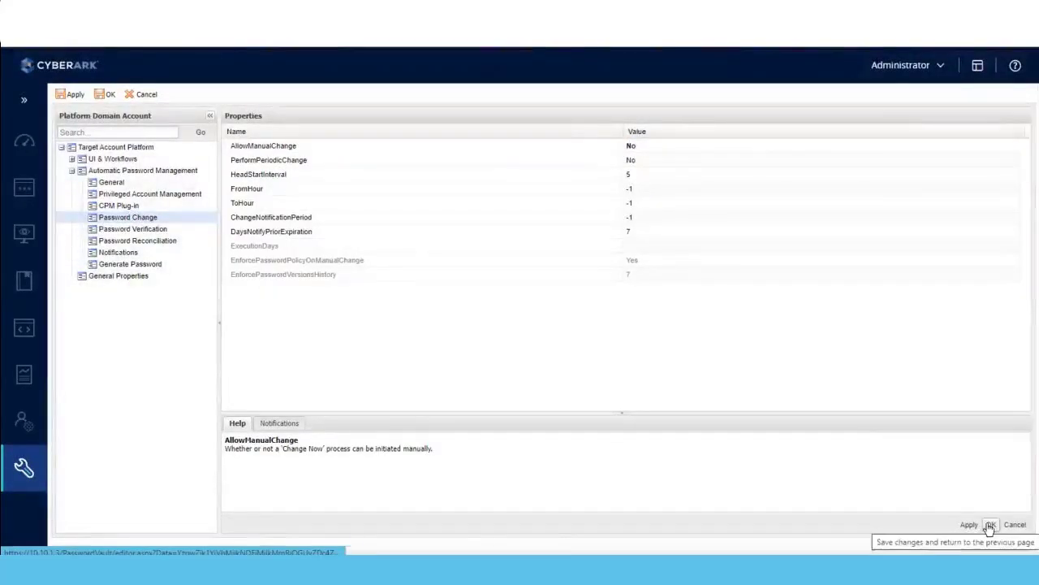
click(990, 526)
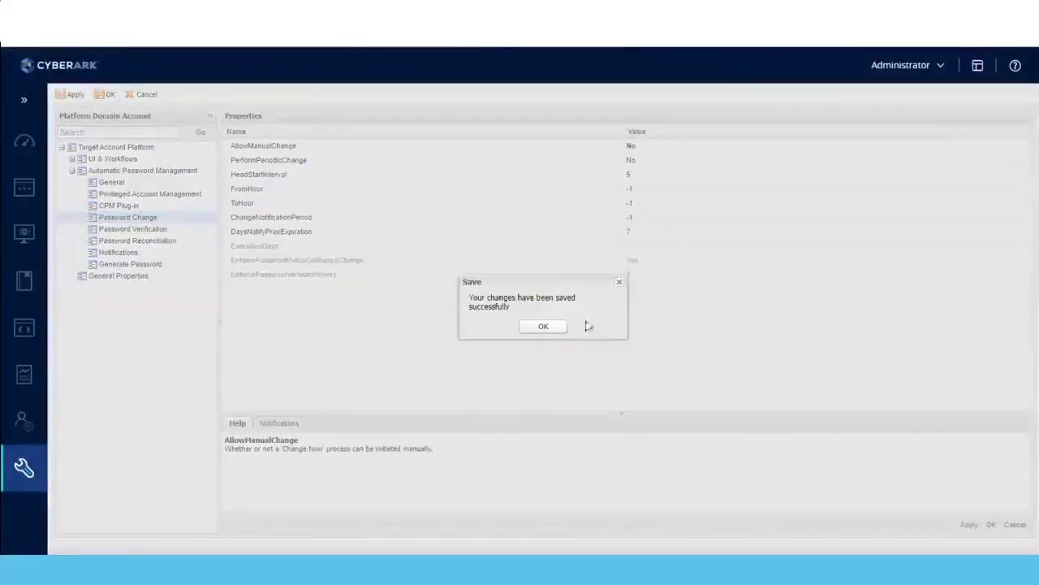
click(544, 326)
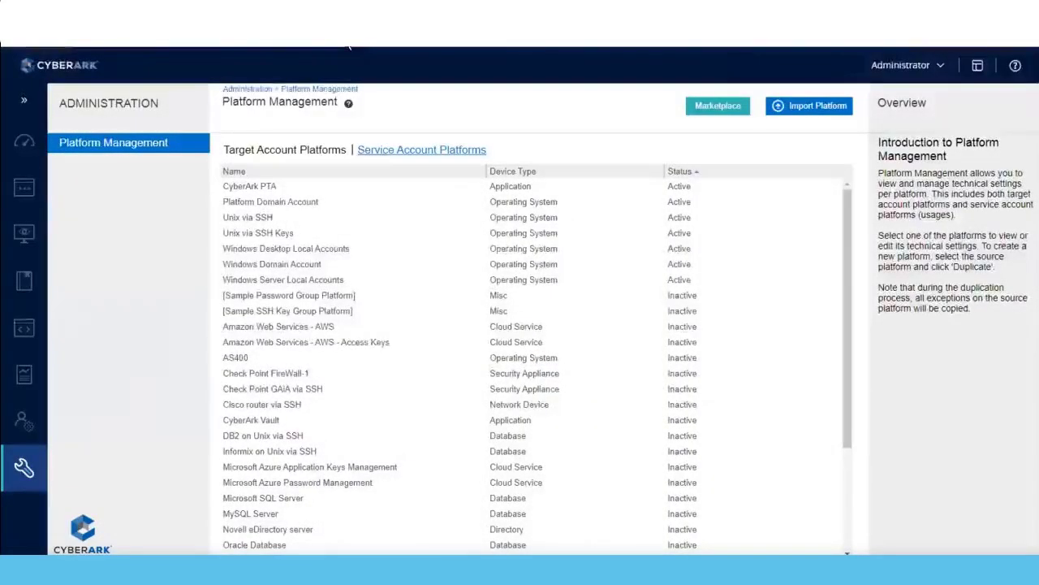
Reopen the Platform Domain Account platform for editing and read the HeadStartInterval description in its Password Change settings.
click(284, 209)
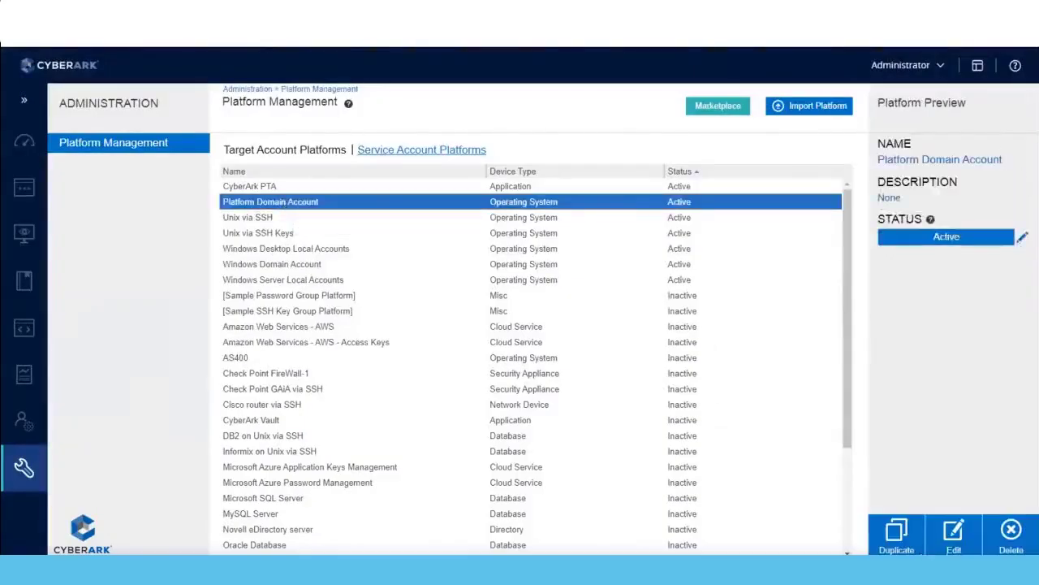
click(957, 536)
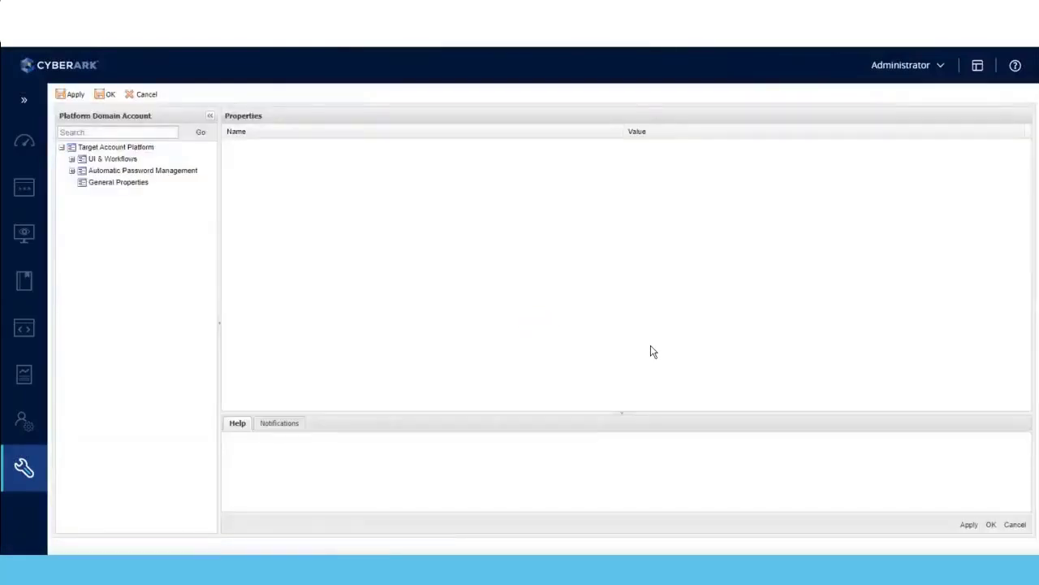
click(73, 171)
click(122, 217)
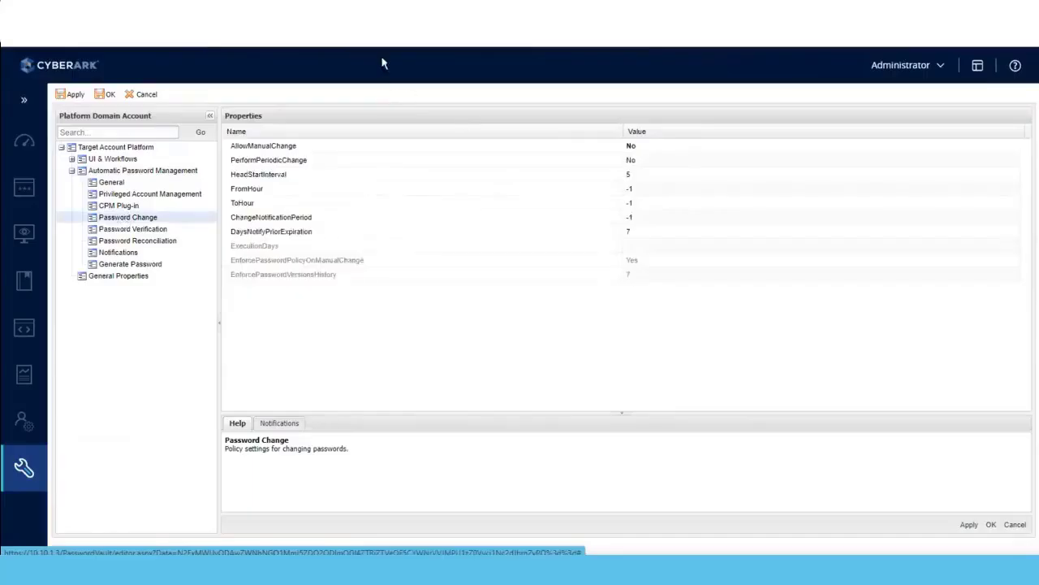
click(263, 177)
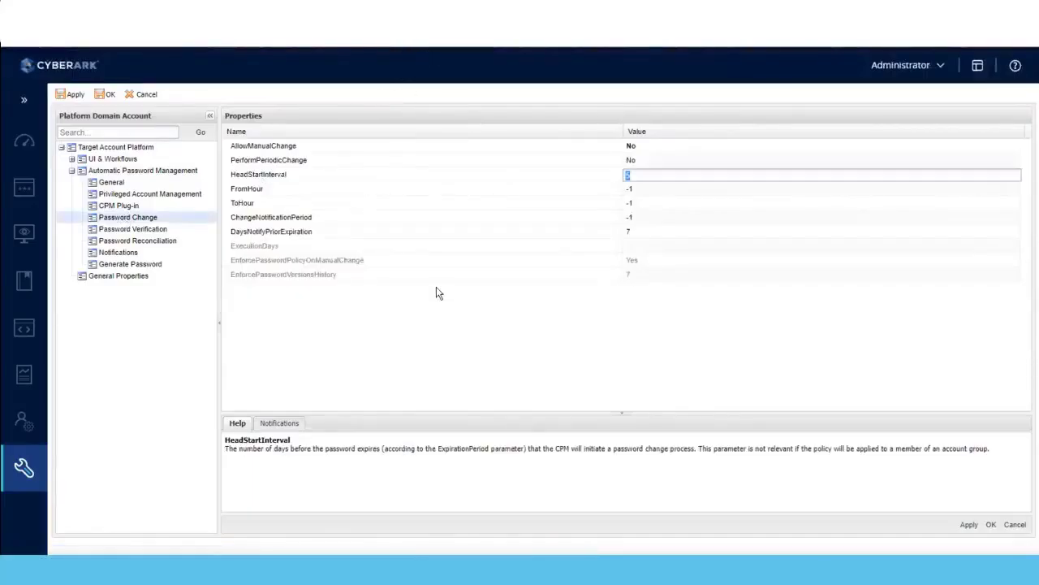
click(296, 468)
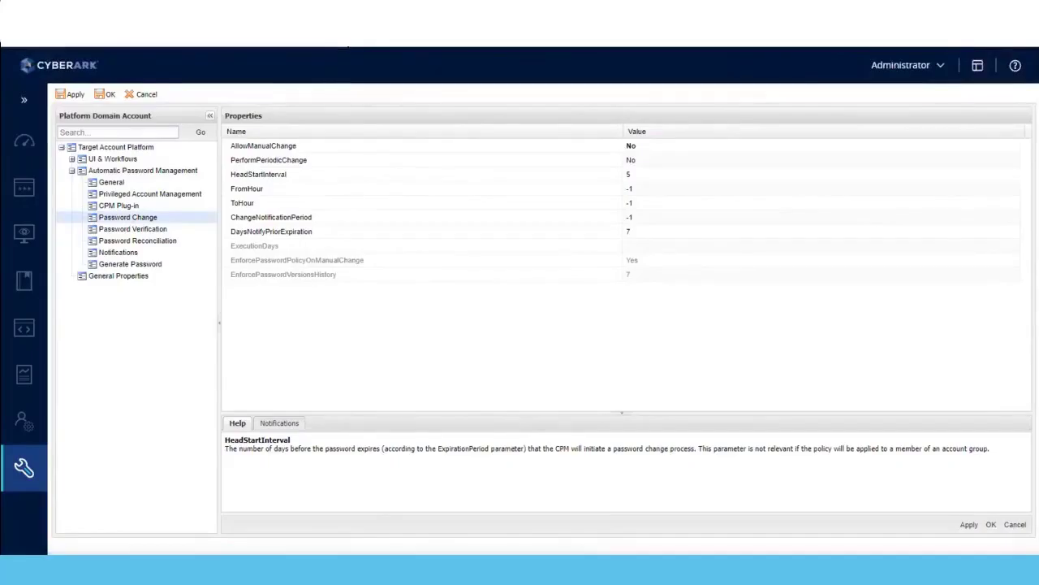
Open the details of the user2 account from the classic accounts view.
key(F5)
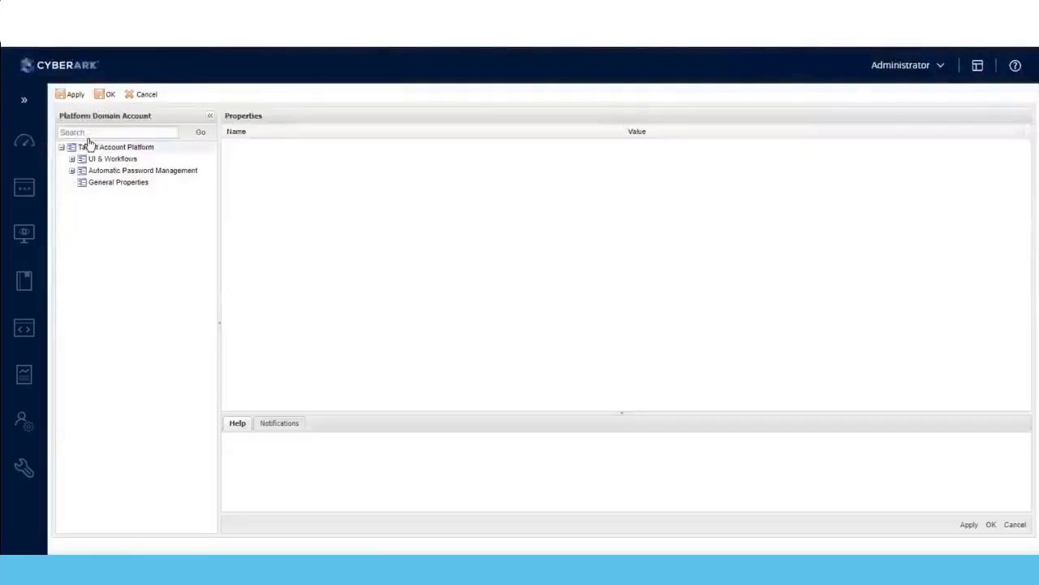
mouse_move(26, 189)
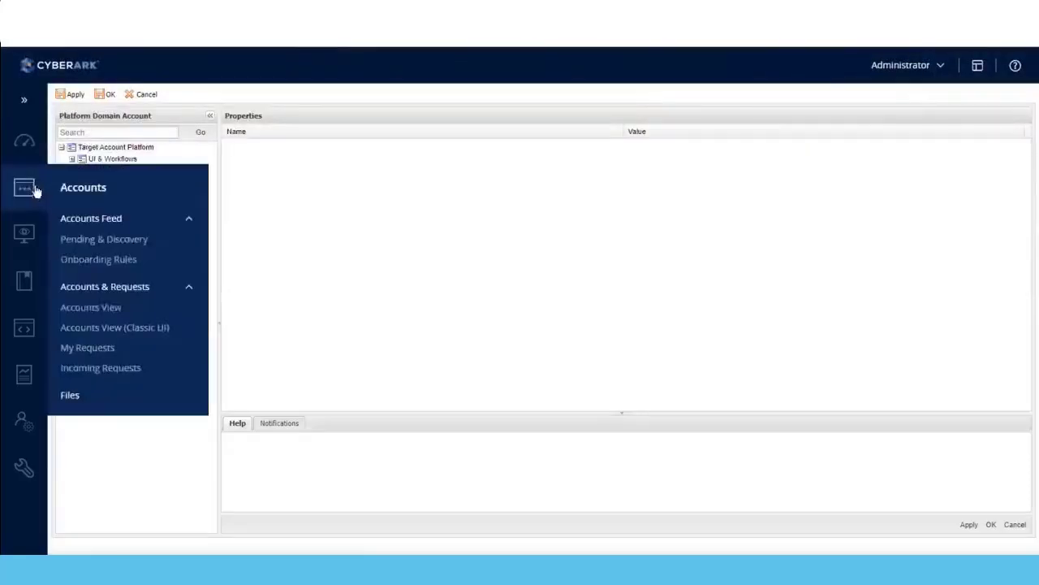
click(92, 330)
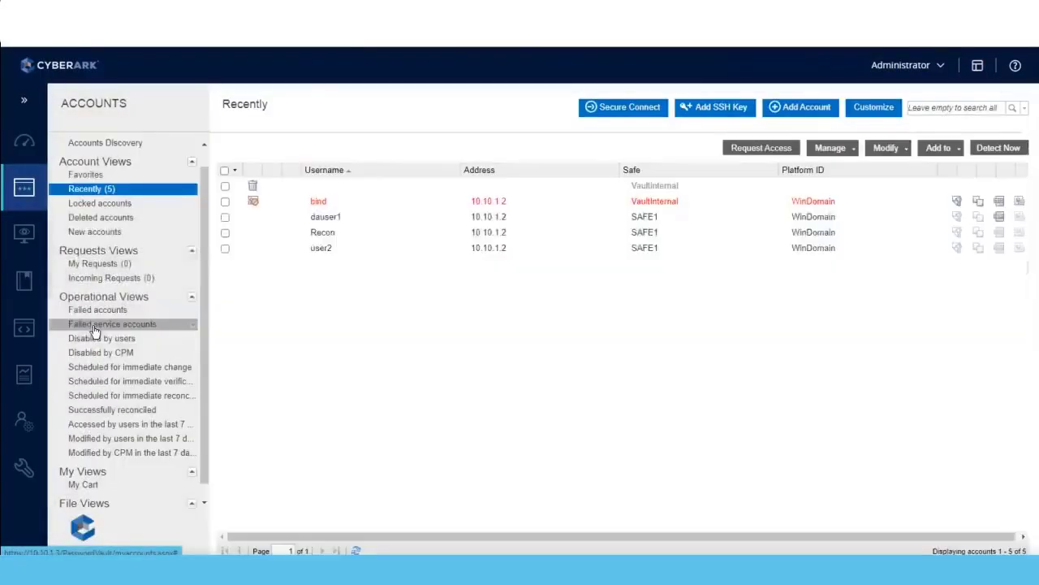
click(325, 249)
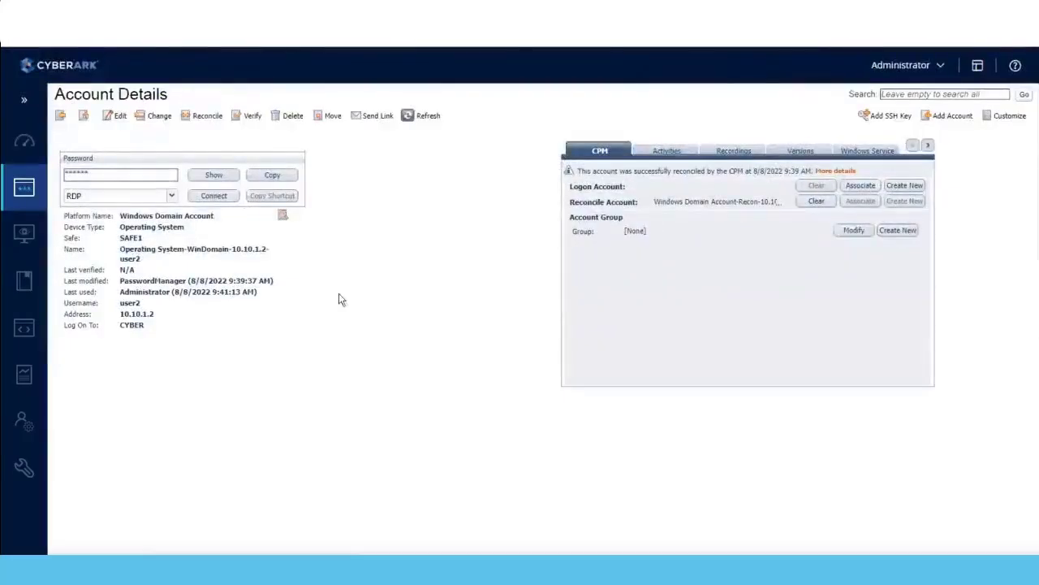
Change the user2 account's platform to Platform Domain Account and save the account.
click(119, 117)
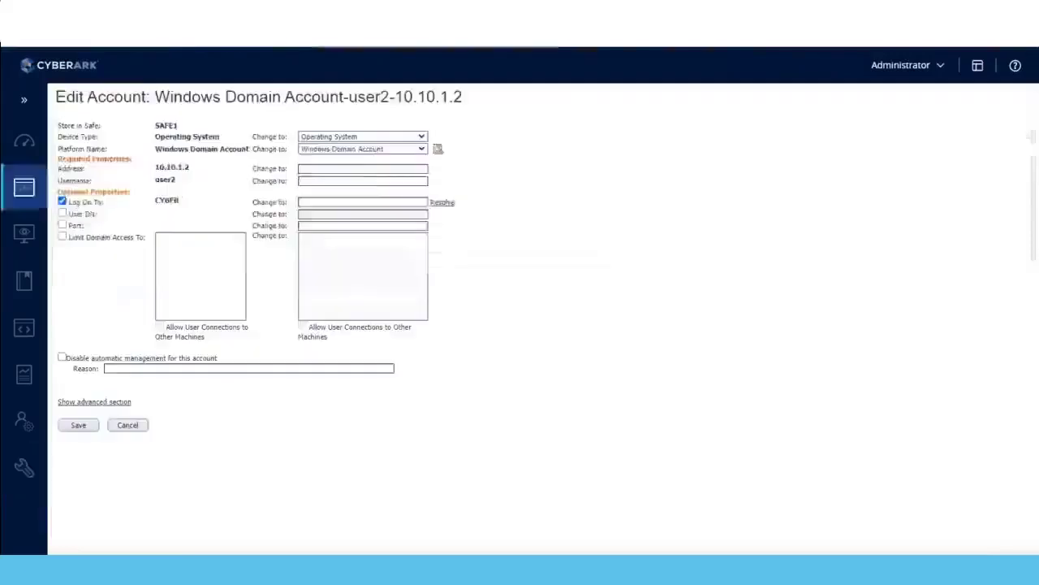
click(421, 152)
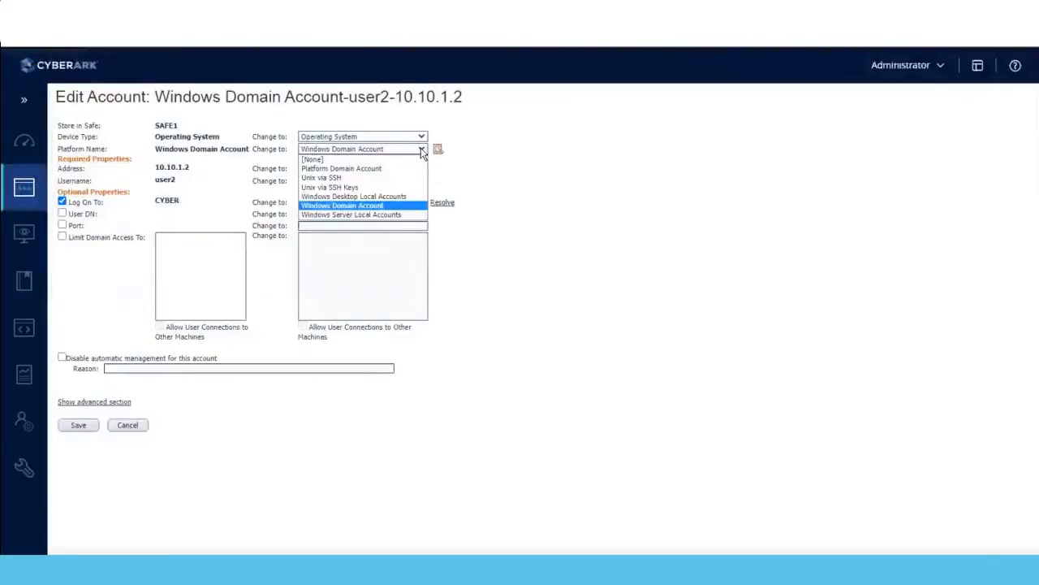
click(375, 175)
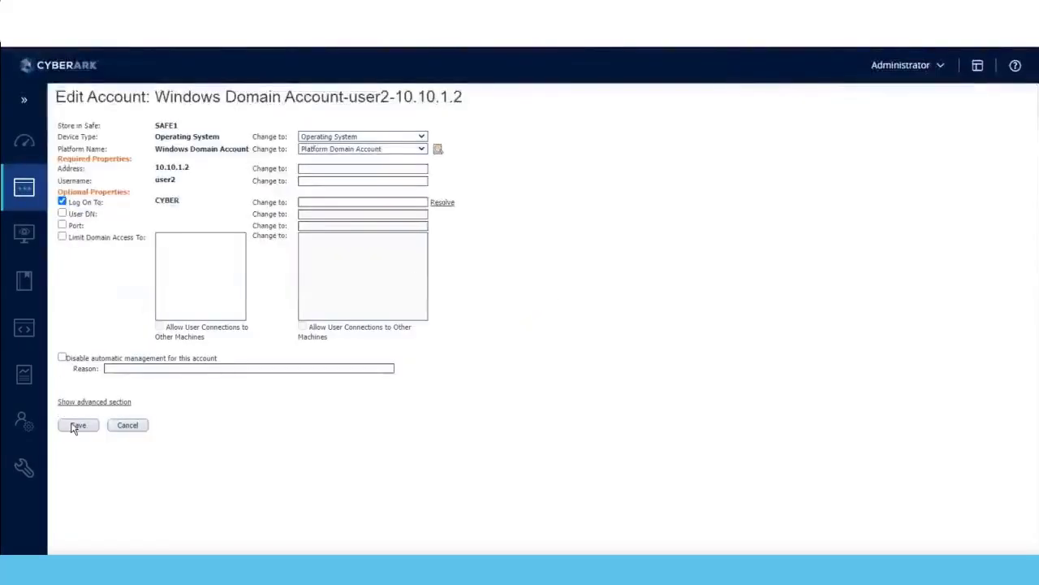
click(73, 428)
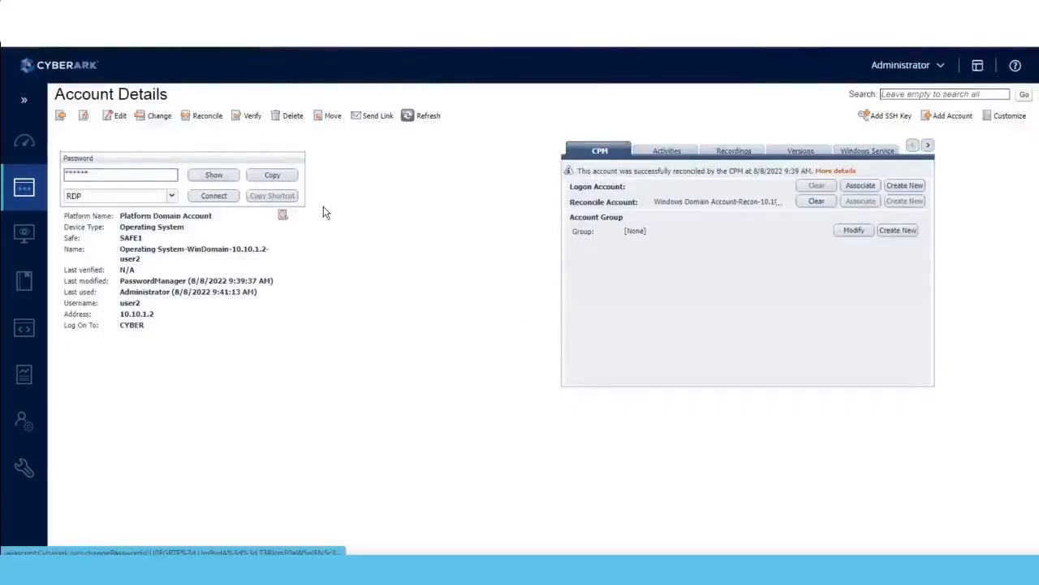
Check which password change options are offered for the user2 account, and close them without changing the password.
click(151, 115)
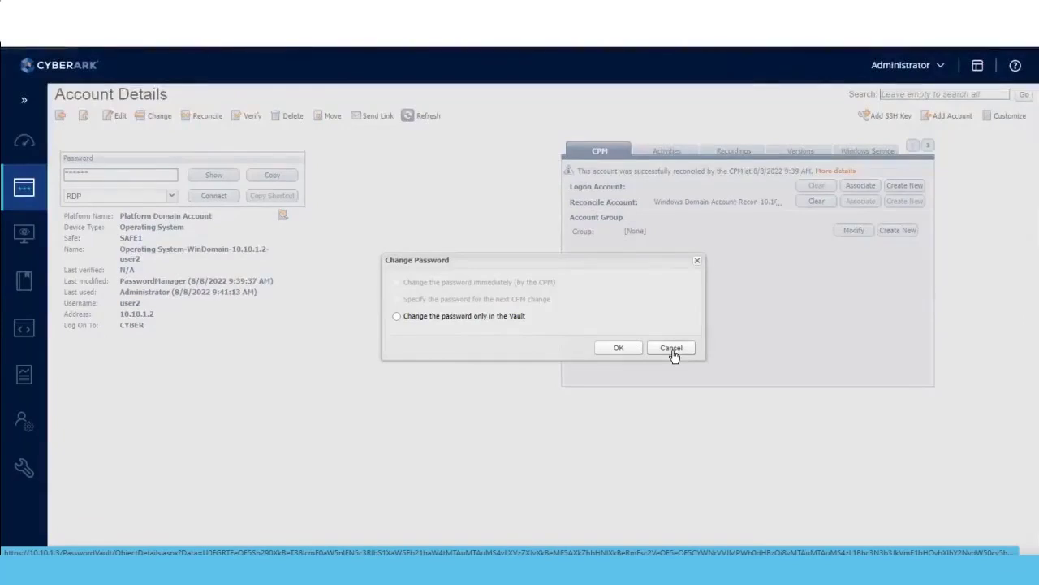
click(672, 349)
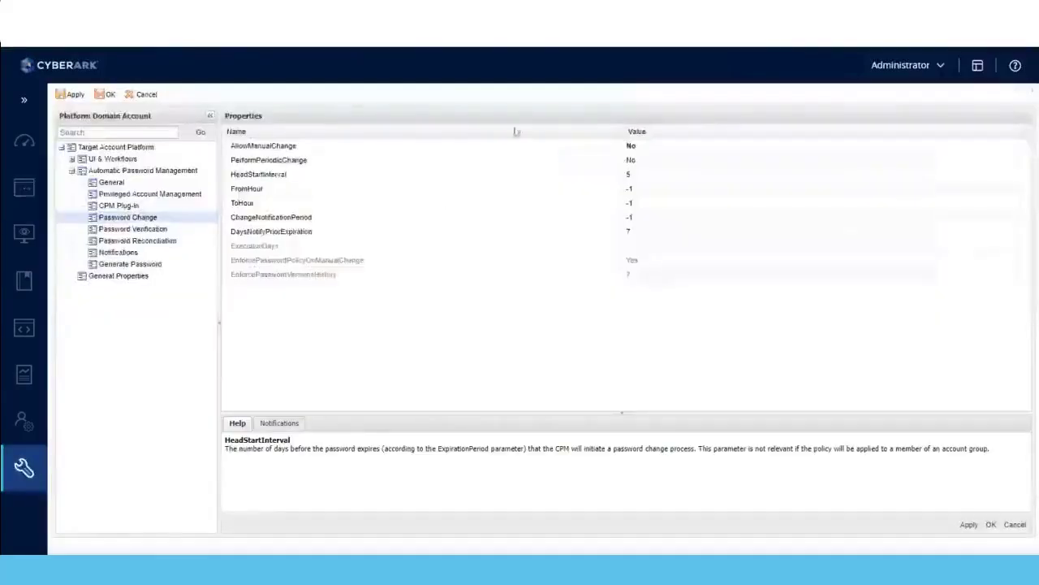
Read the PerformPeriodicChange description in the platform's Password Change settings, and expand the Password Management rules in the Master Policy.
click(318, 165)
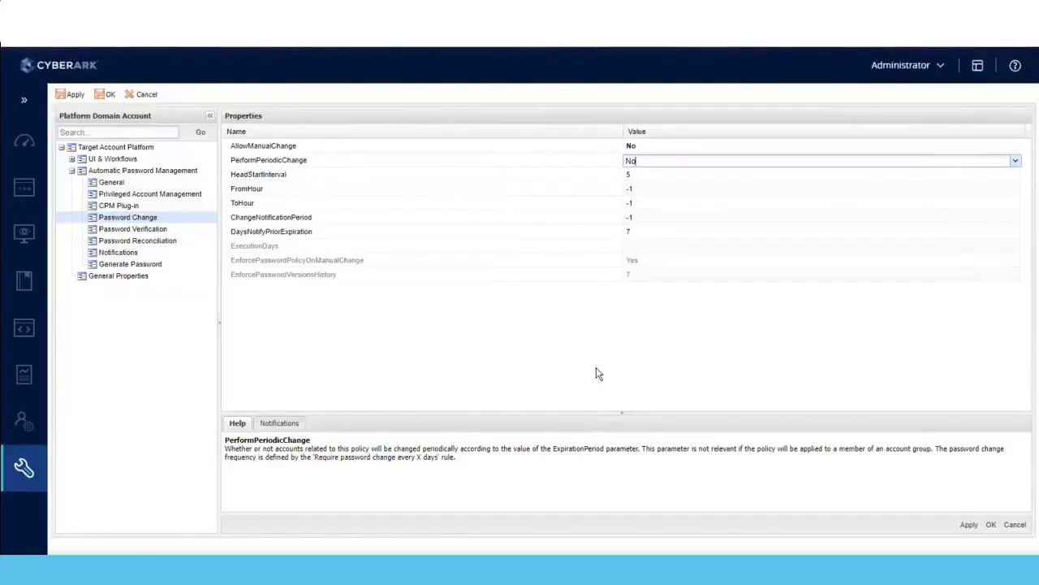
click(570, 345)
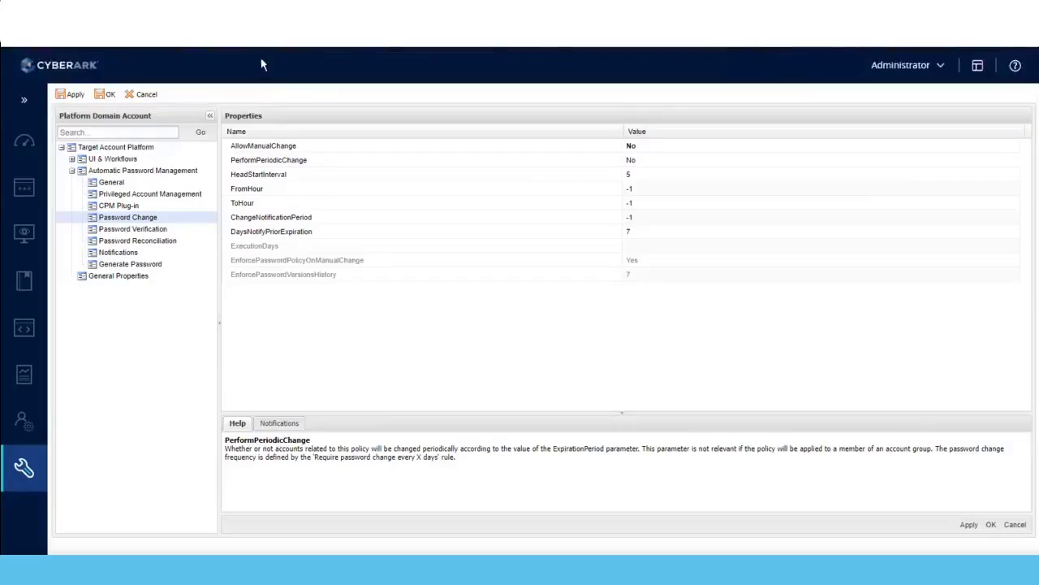
key(F5)
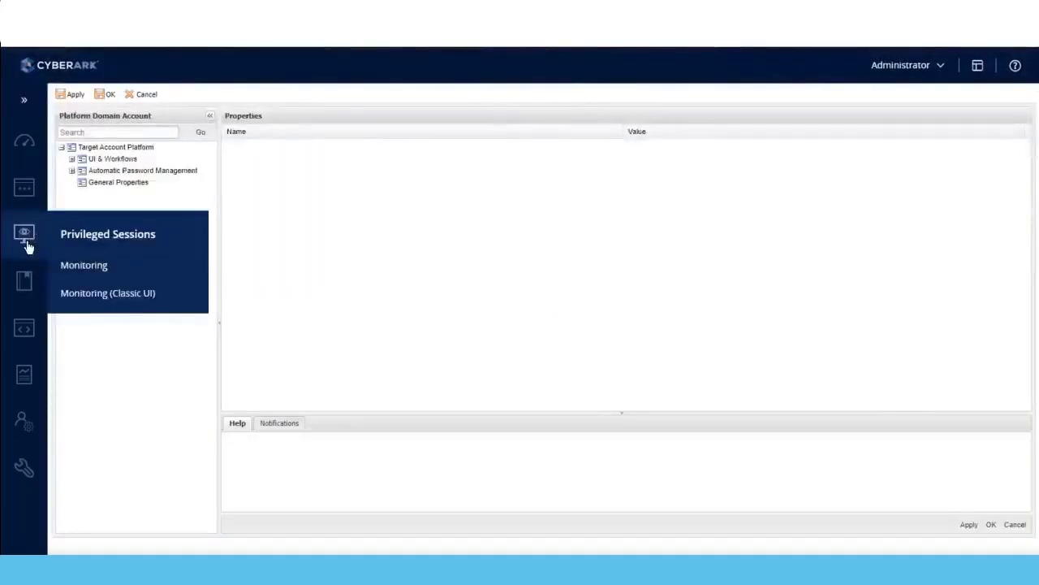
mouse_move(26, 281)
click(78, 282)
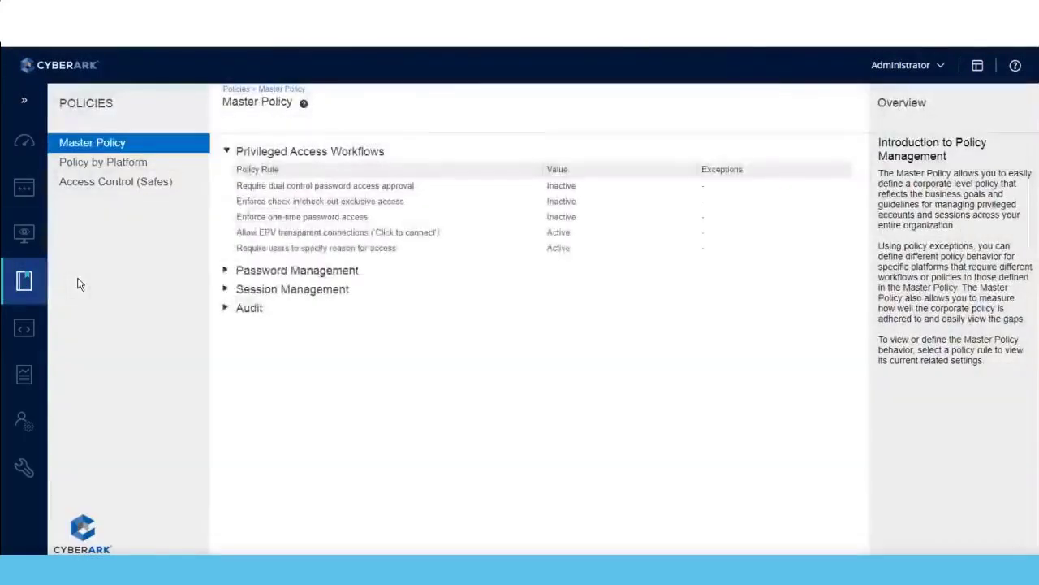
click(226, 272)
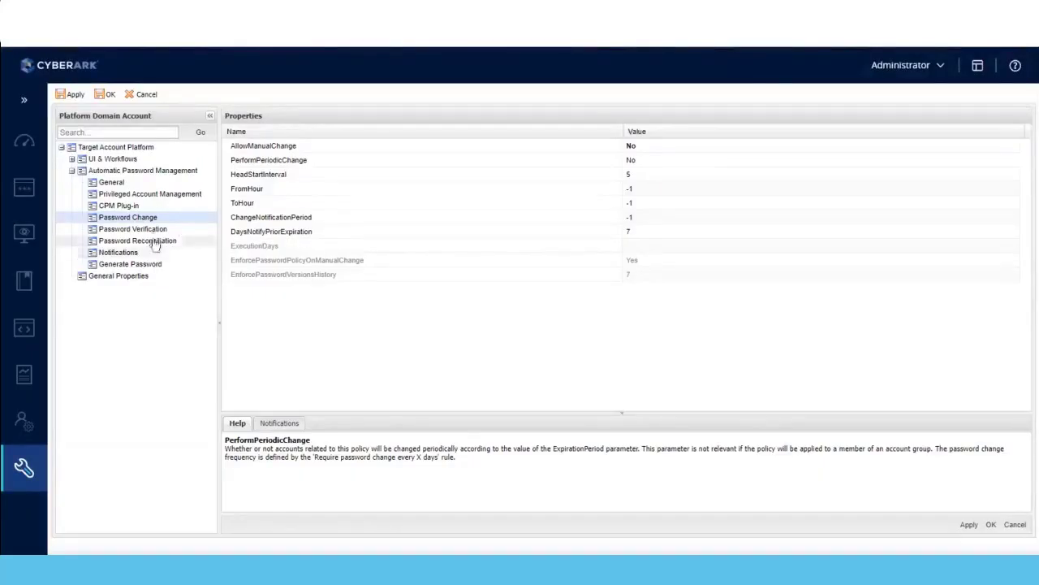
Read the description of the ExecutionDays property in the Platform Domain Account's Password Change settings.
click(260, 252)
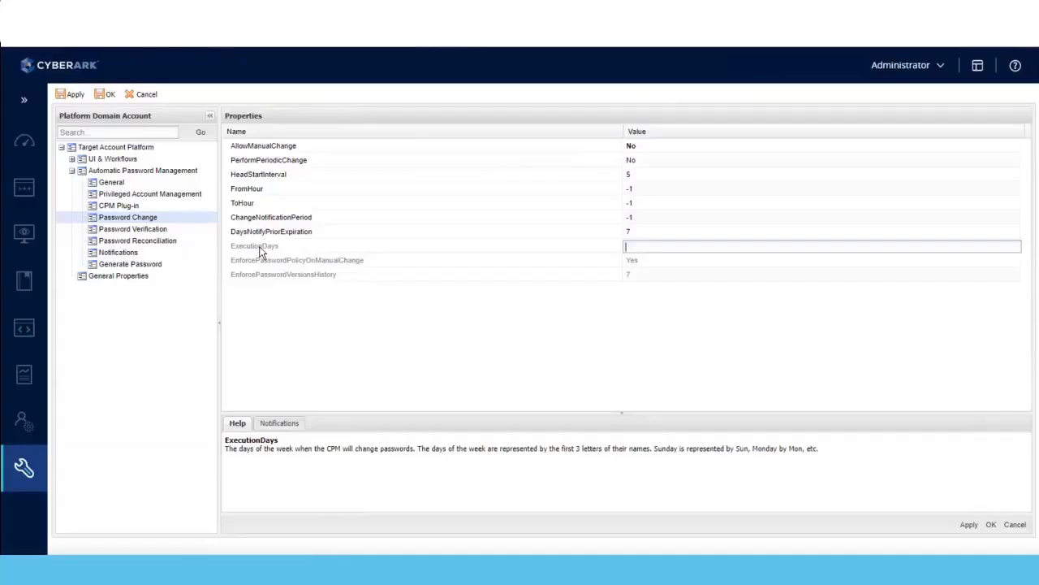